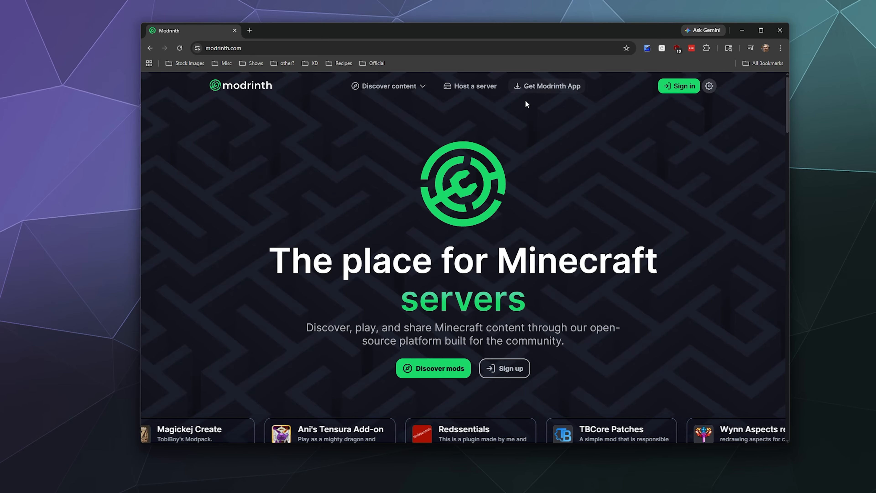
# Download the Modrinth App installer for Windows and save it in the Downloads folder
pyautogui.click(530, 90)
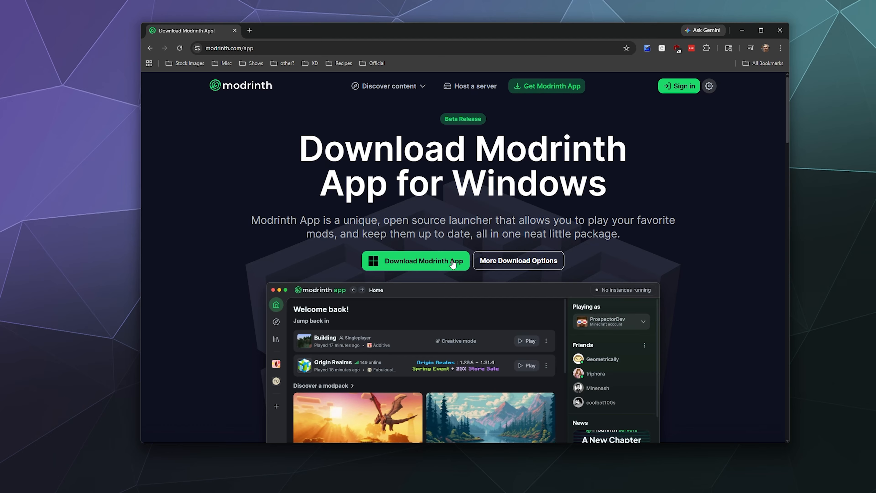
pyautogui.click(384, 270)
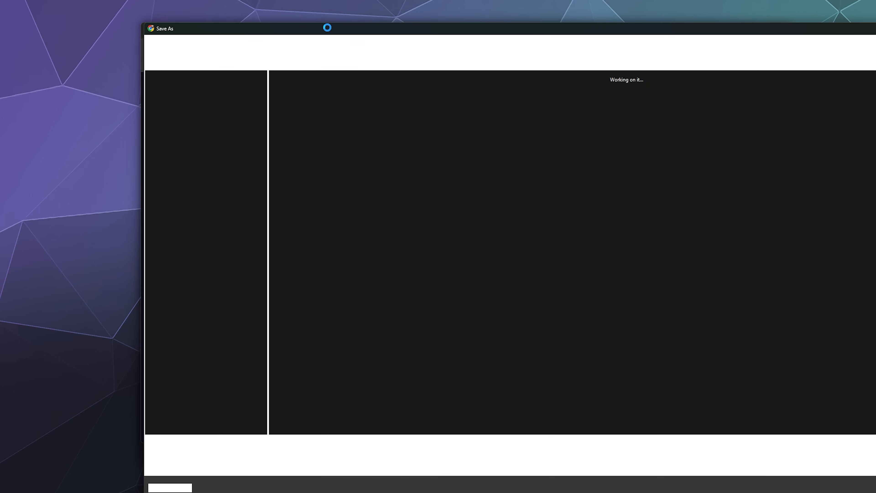
pyautogui.moveTo(327, 27); pyautogui.dragTo(265, 22)
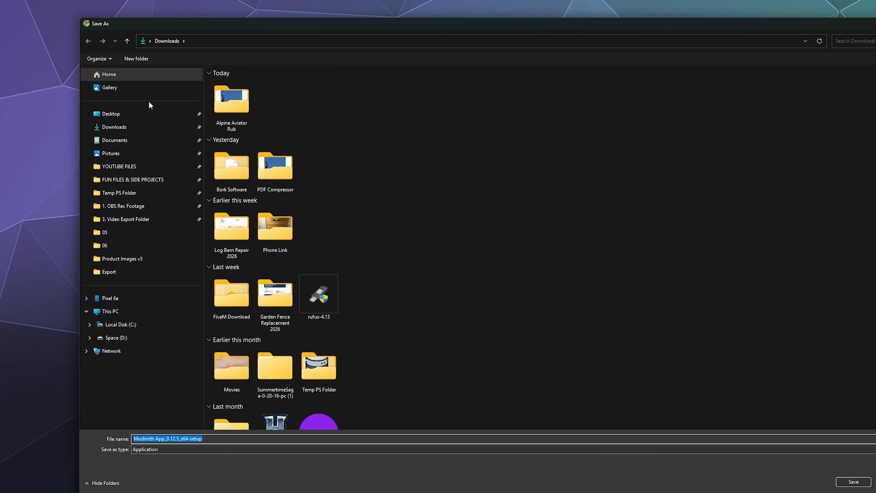
pyautogui.click(854, 484)
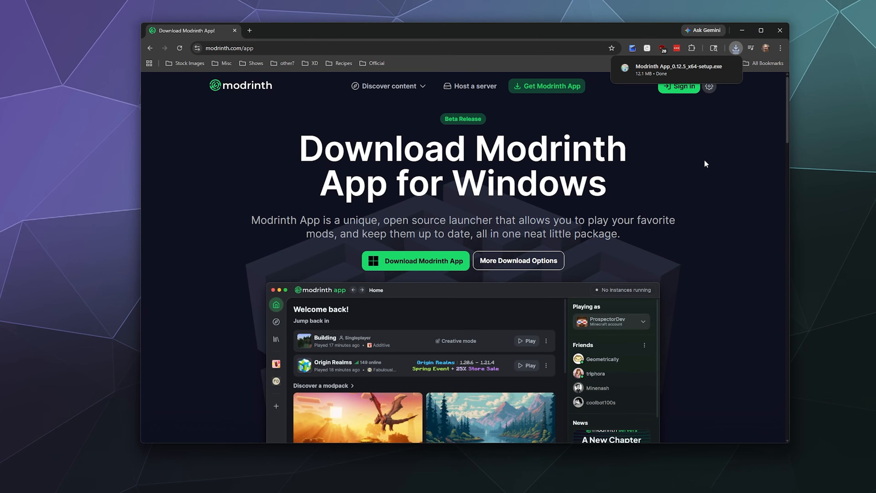
# Run the downloaded installer, install Modrinth App in the default folder, and finish with the desktop shortcut off and the app set to run
pyautogui.click(685, 70)
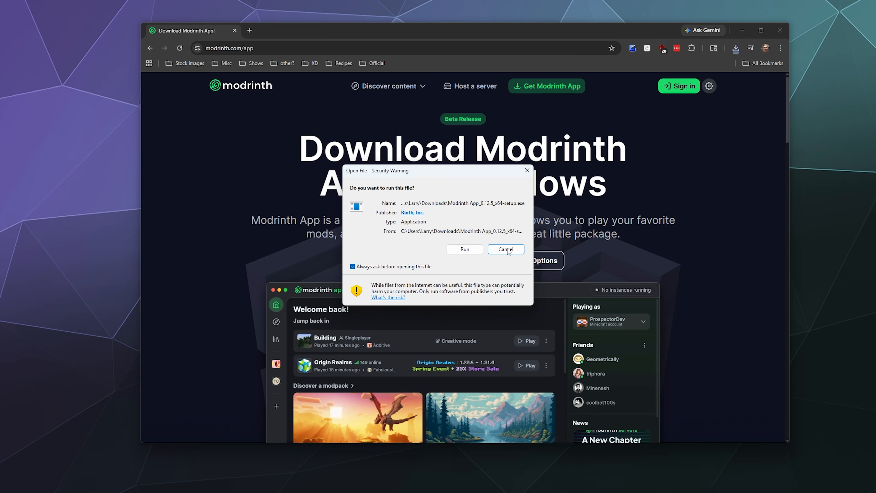
pyautogui.click(465, 251)
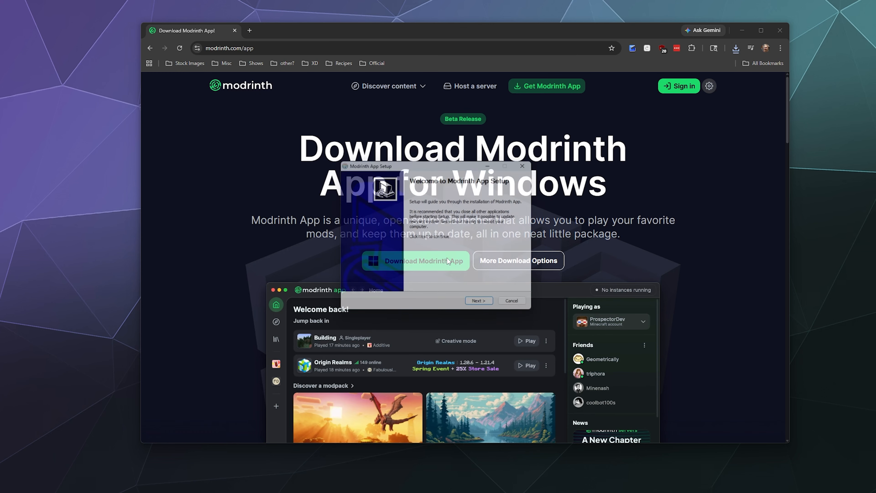
pyautogui.click(481, 307)
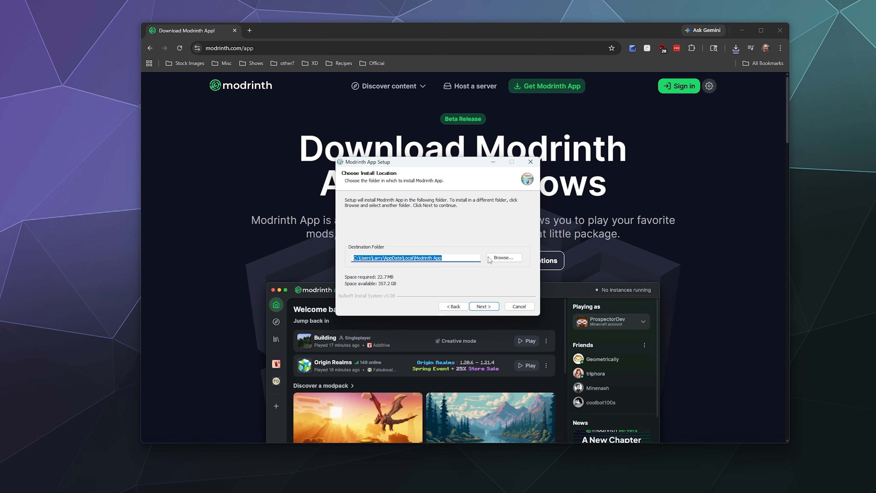
pyautogui.click(487, 306)
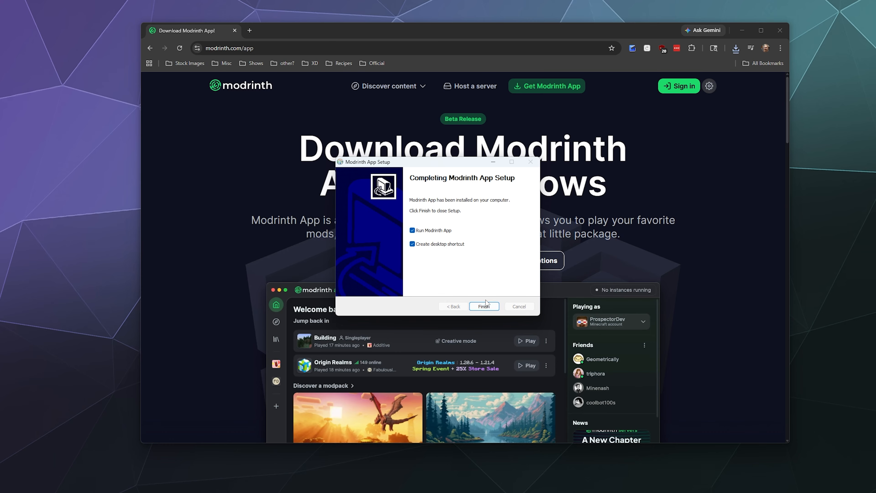
pyautogui.click(447, 245)
pyautogui.click(484, 307)
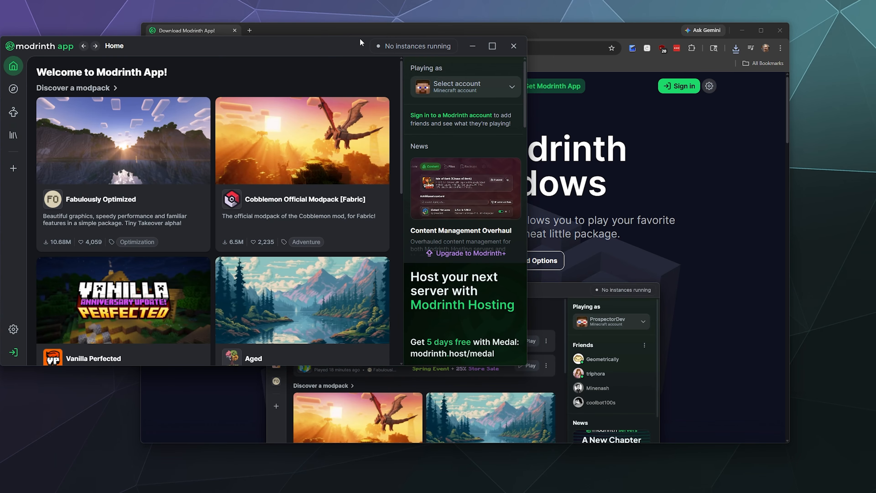
# In Modrinth App, sign in to the Minecraft account used for playing
pyautogui.moveTo(355, 15); pyautogui.dragTo(532, 88)
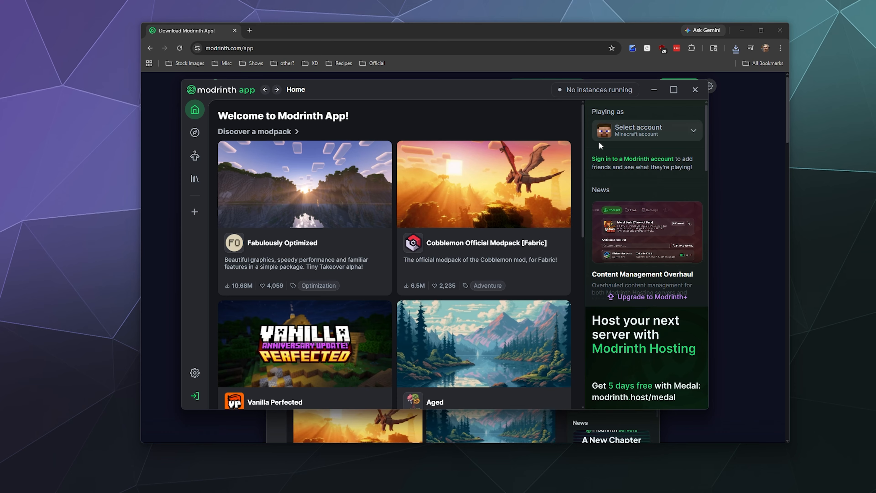
pyautogui.click(640, 134)
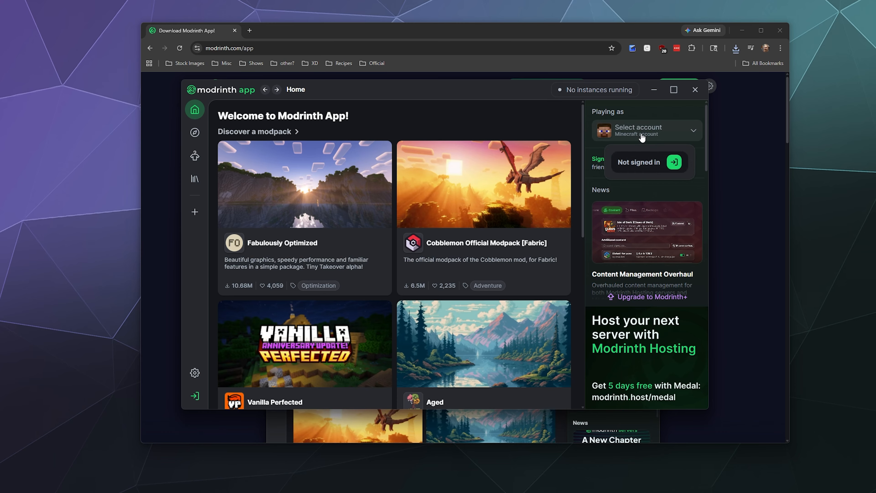
pyautogui.click(674, 164)
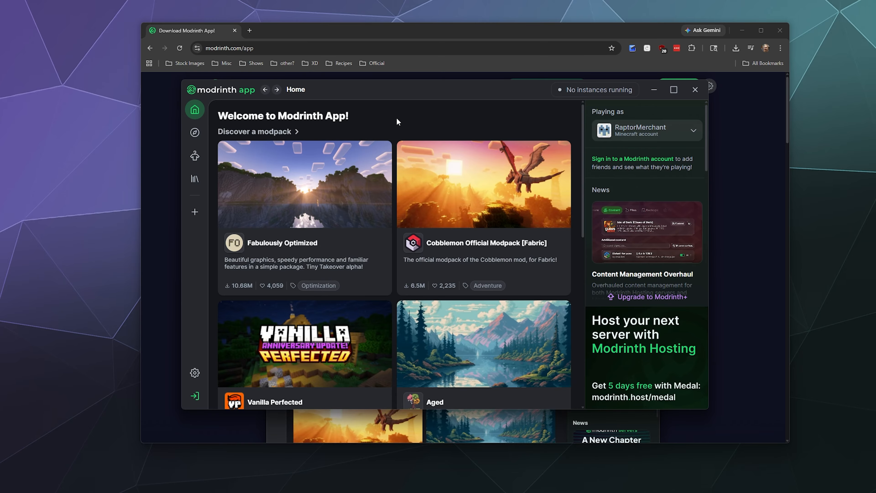
# Look through the featured modpacks and mods, and install the Cobblemon Official Modpack [Fabric]
pyautogui.scroll(-1, 379, 145)
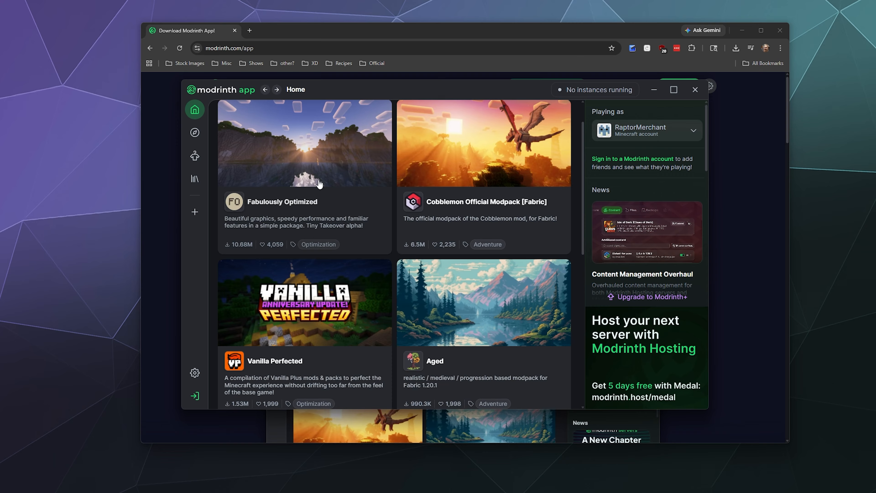
pyautogui.scroll(1, 314, 169)
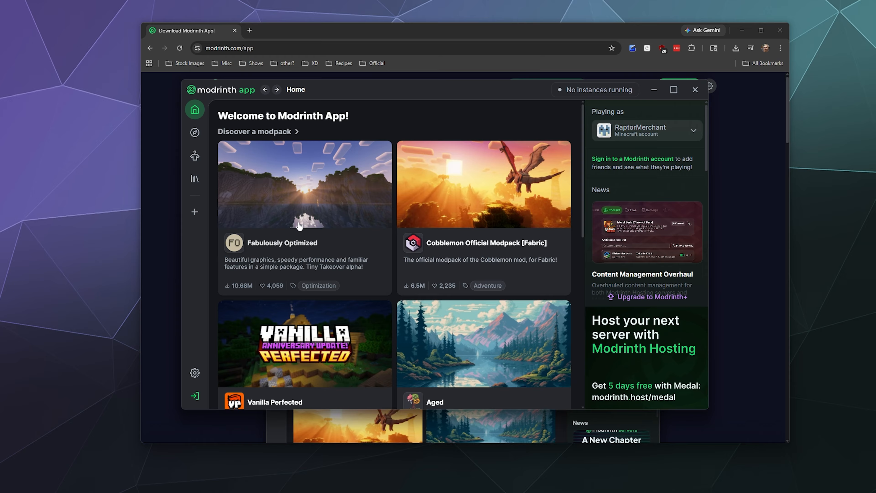
pyautogui.scroll(-1, 299, 227)
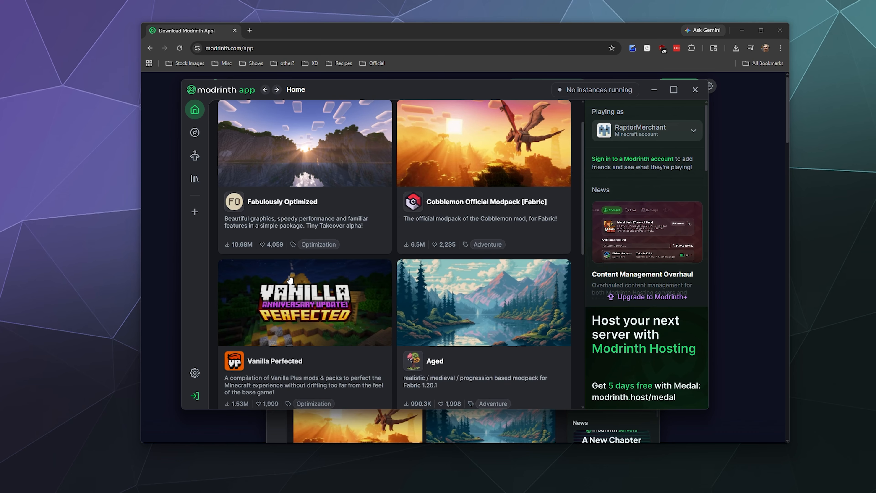
pyautogui.scroll(-1, 289, 279)
pyautogui.scroll(-6, 290, 281)
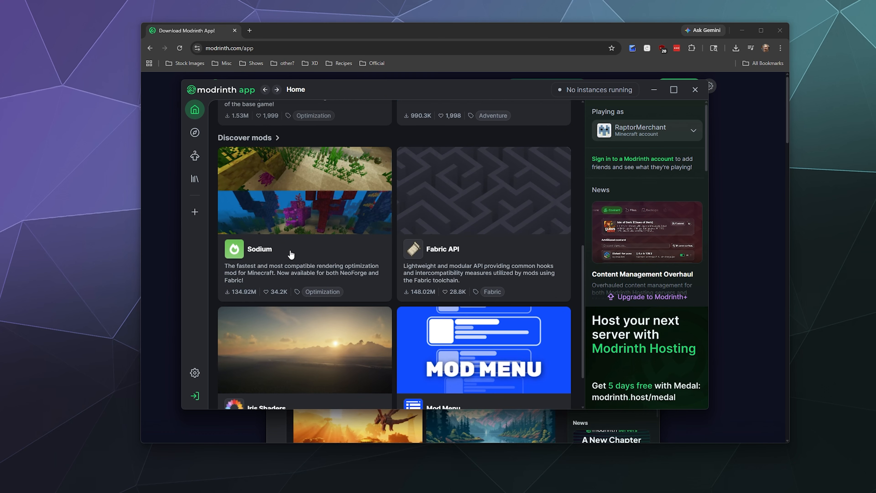
pyautogui.scroll(8, 289, 282)
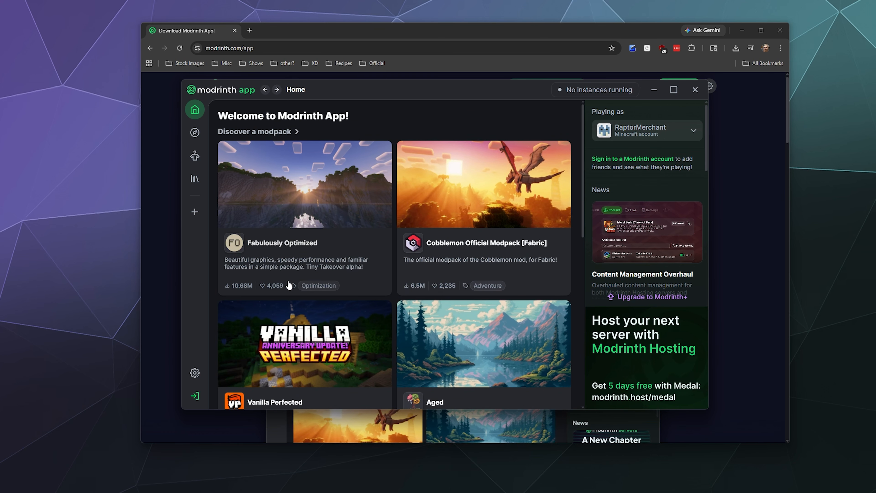
pyautogui.click(473, 208)
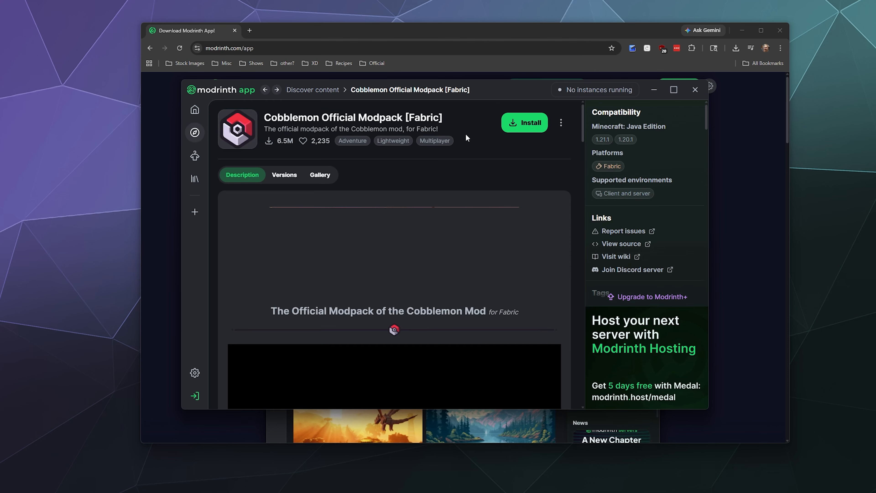
pyautogui.click(524, 122)
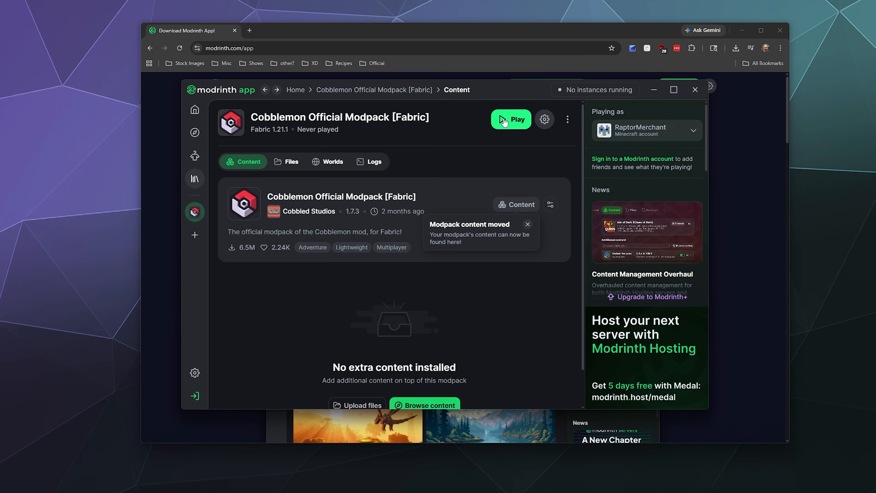
# Browse the discoverable data packs, resource packs and mods, and start adding the Fabric API mod to an instance
pyautogui.click(195, 132)
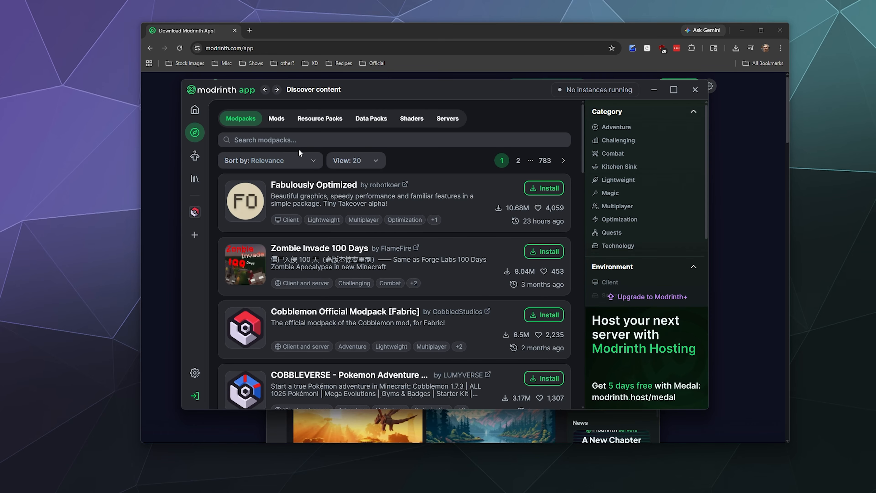
pyautogui.click(375, 122)
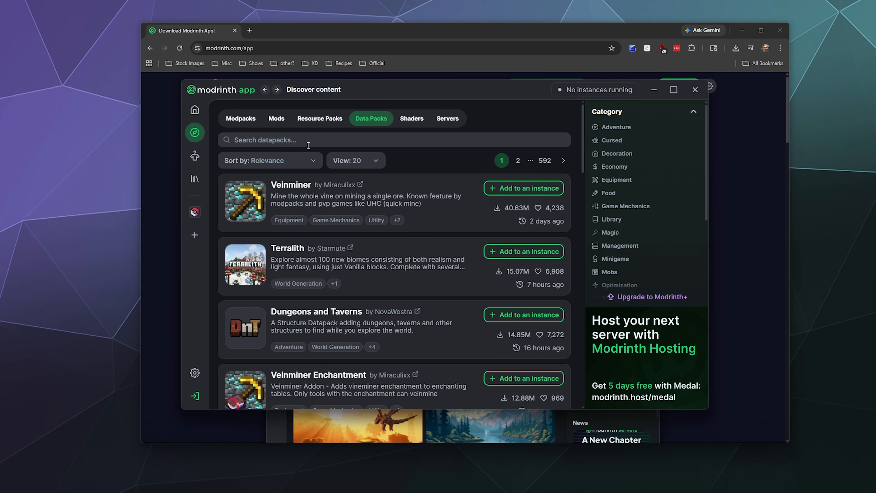
pyautogui.click(320, 118)
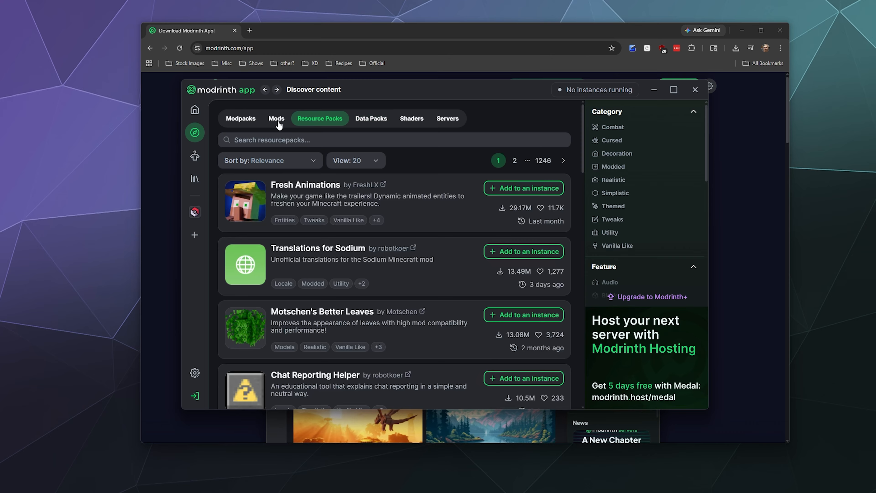
pyautogui.click(276, 119)
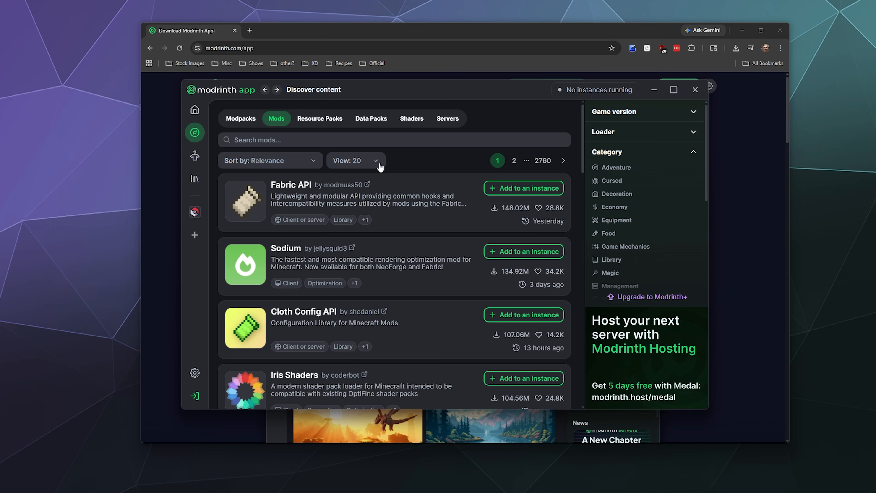
pyautogui.scroll(-6, 383, 259)
pyautogui.scroll(6, 385, 259)
pyautogui.click(493, 189)
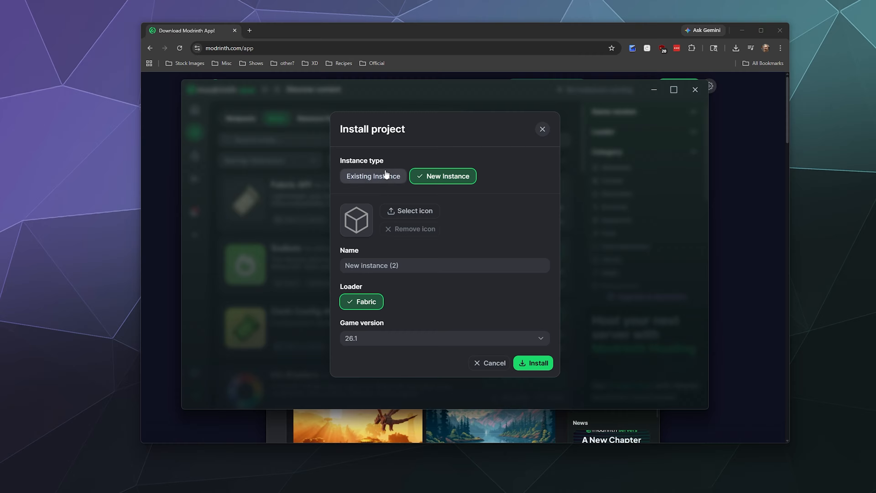
# Name the new Fabric instance Our Fancy Modpack, set its game version to 1.21.11 and install Fabric API into it
pyautogui.tripleClick(411, 264)
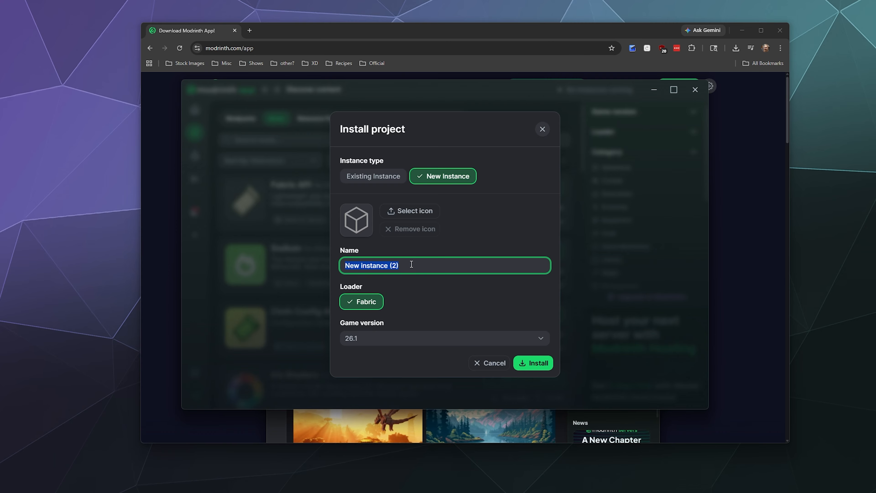
pyautogui.write('Our Fancy Modpack')
pyautogui.click(422, 311)
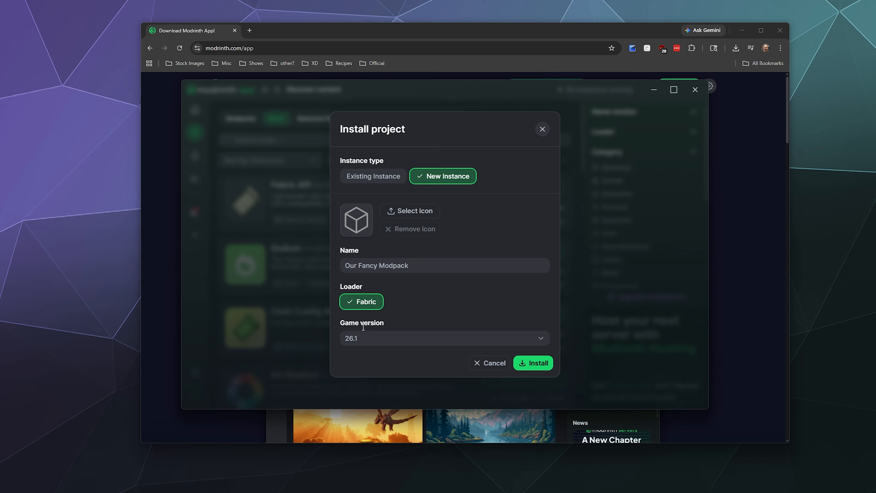
pyautogui.click(406, 337)
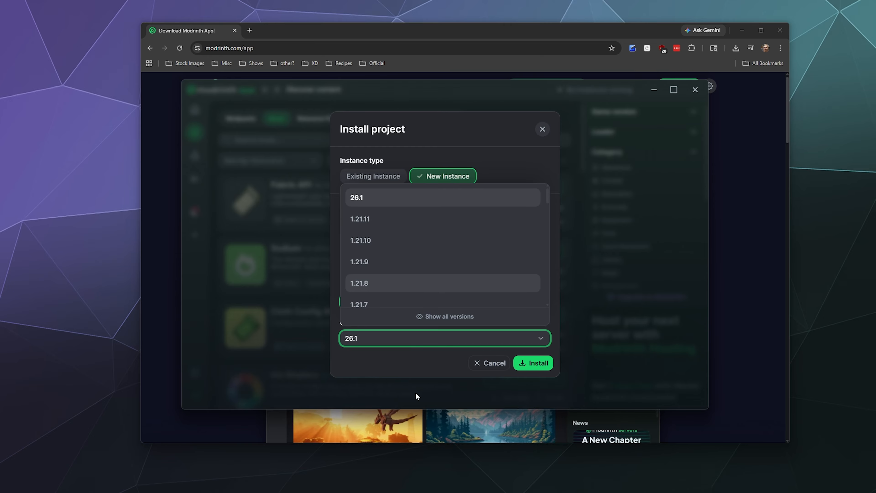
pyautogui.click(395, 363)
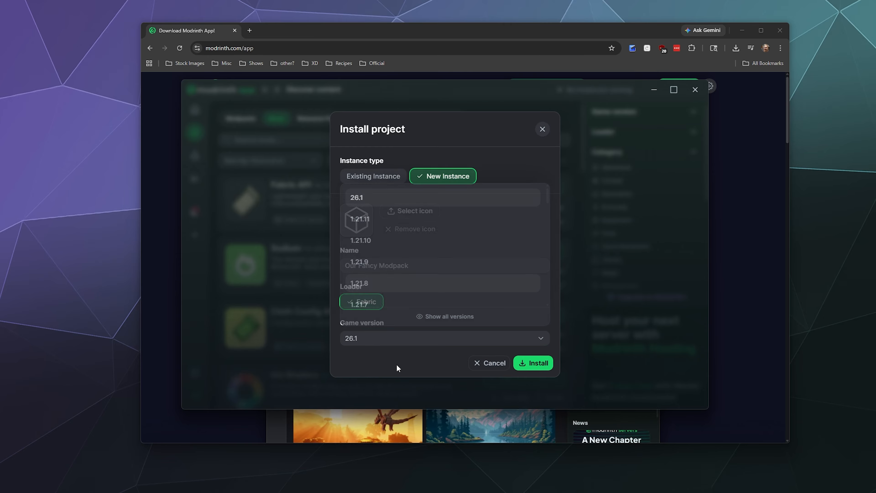
pyautogui.click(371, 338)
pyautogui.click(370, 223)
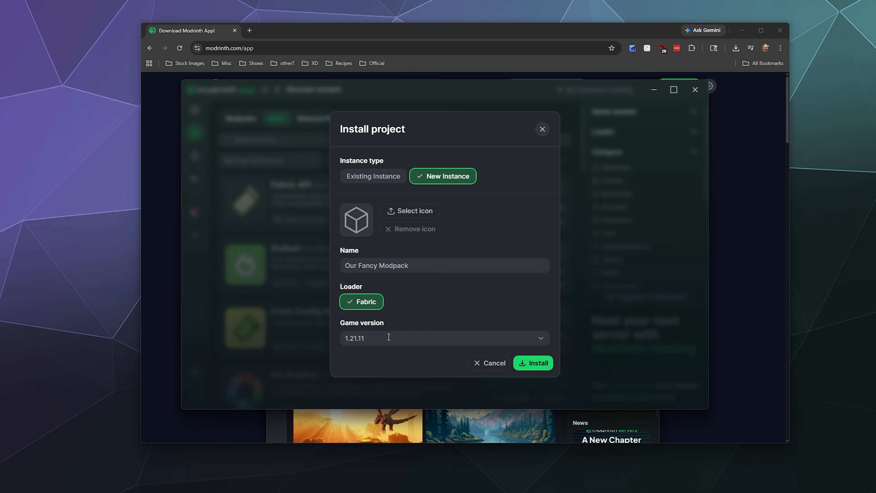
pyautogui.click(522, 365)
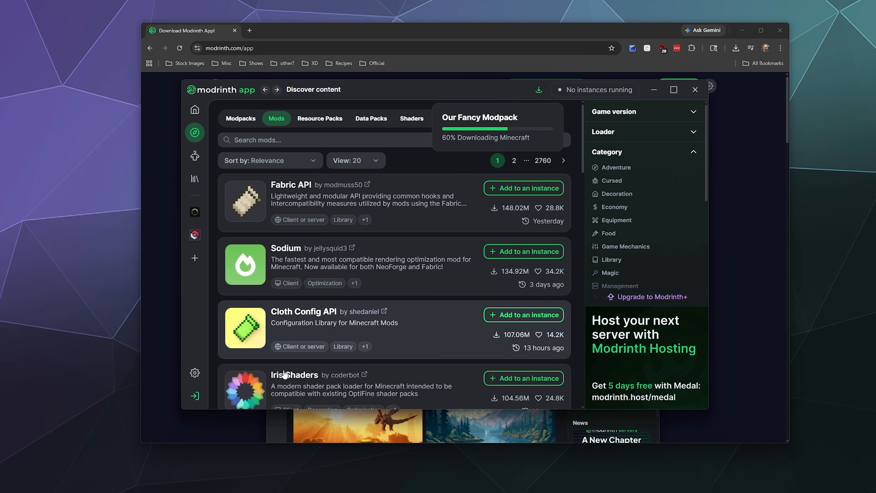
# Install the Sodium mod into the existing instance Our Fancy Modpack and close the install dialog
pyautogui.scroll(-2, 421, 284)
pyautogui.scroll(2, 416, 290)
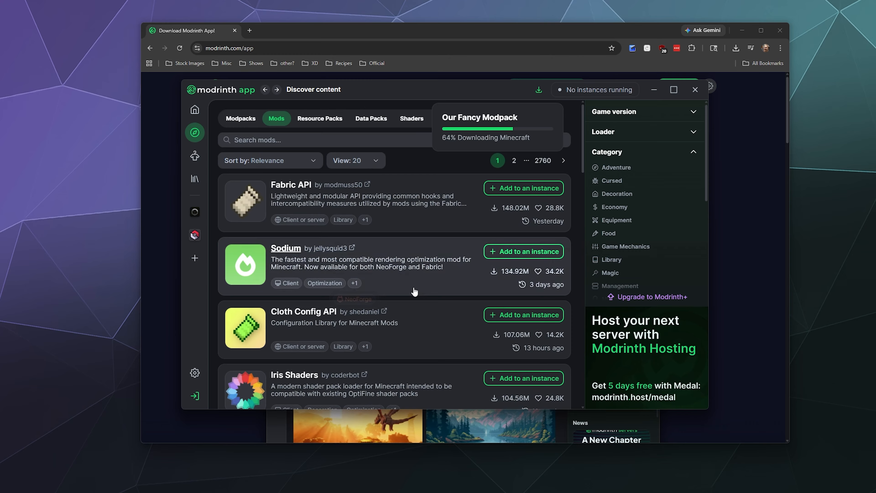
pyautogui.scroll(-2, 415, 292)
pyautogui.click(510, 209)
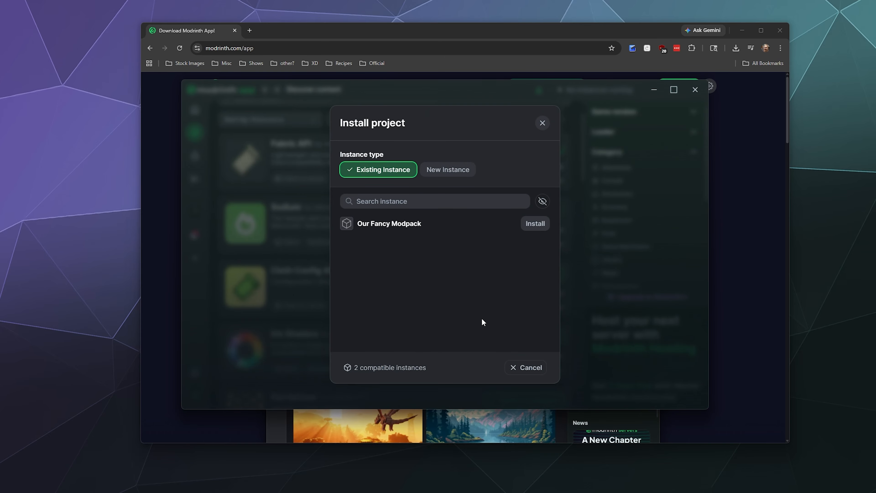
pyautogui.click(536, 225)
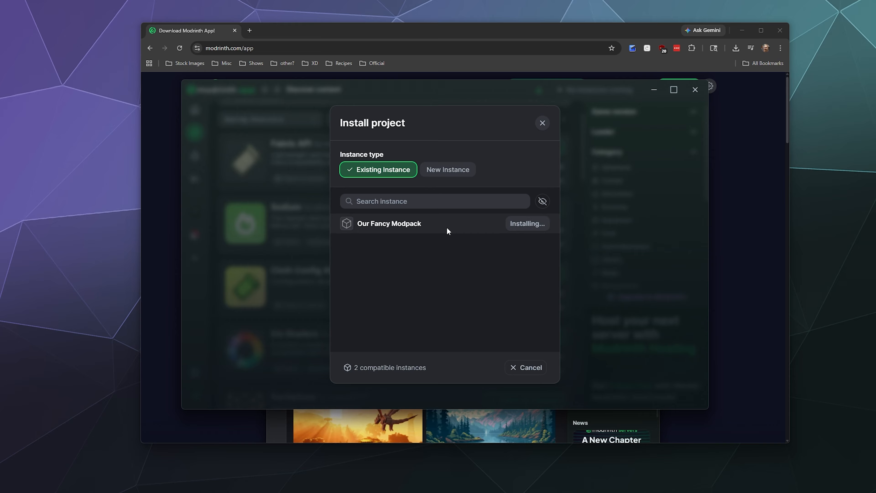
pyautogui.click(542, 123)
# Install the Iris Shaders mod into the existing instance Our Fancy Modpack and return to the mod list
pyautogui.scroll(-5, 498, 176)
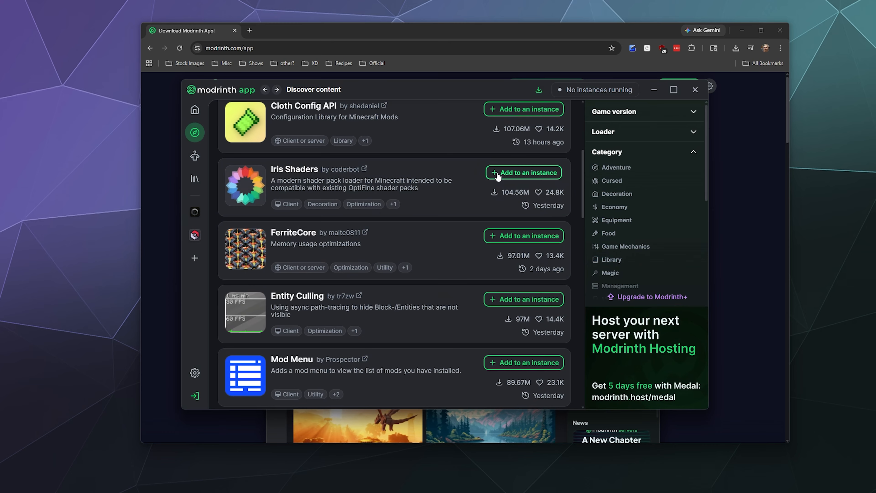
pyautogui.click(498, 173)
pyautogui.click(526, 224)
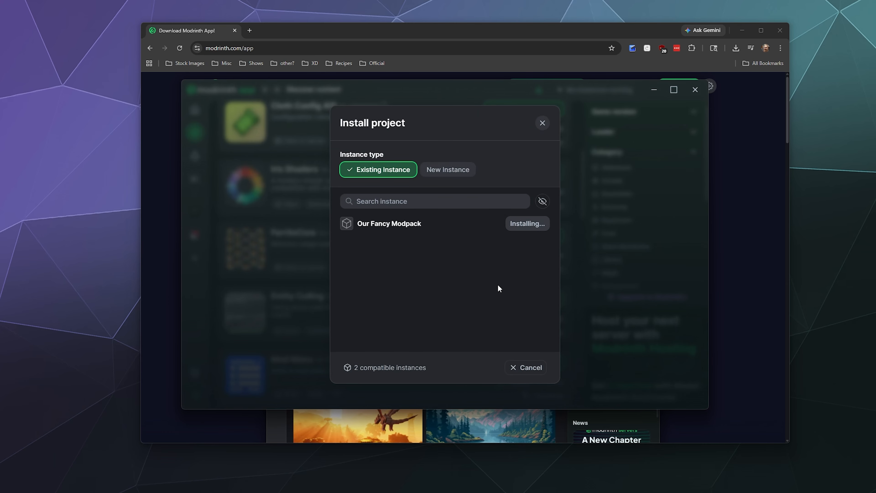
pyautogui.click(543, 123)
pyautogui.scroll(-10, 302, 259)
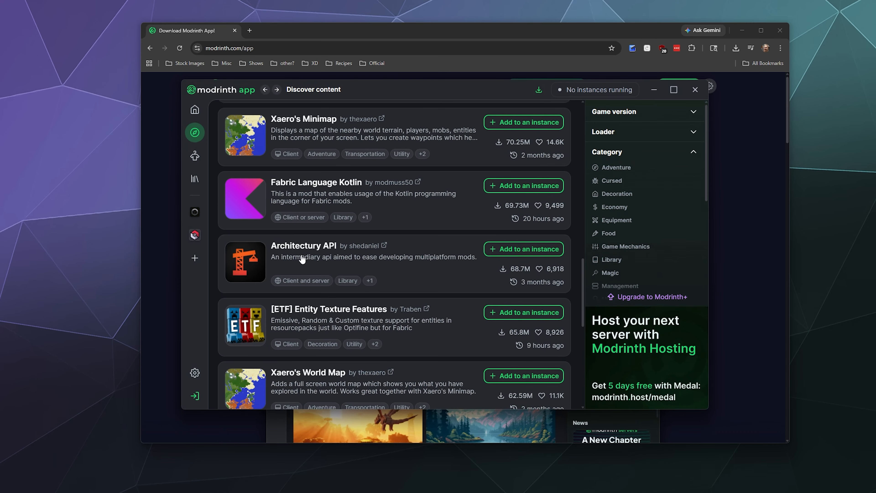
# Look through the remaining mods on the first page of the mod list and go to page 2
pyautogui.scroll(-5, 301, 259)
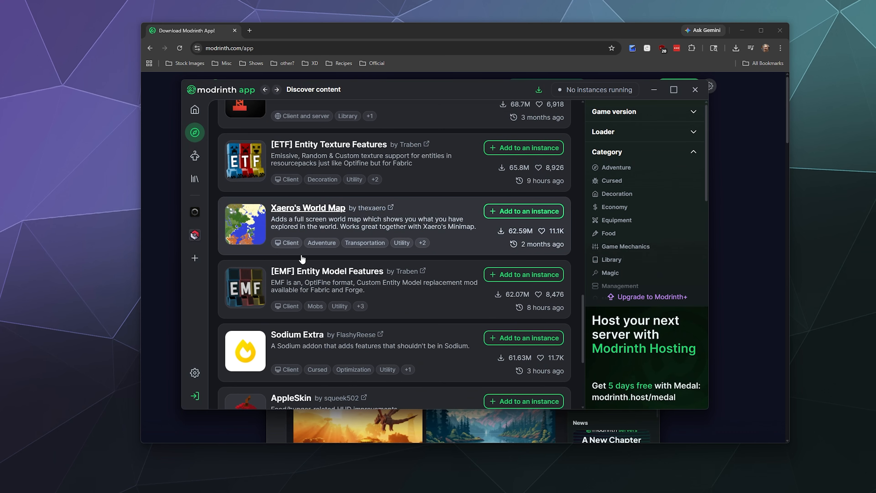
pyautogui.scroll(-6, 302, 259)
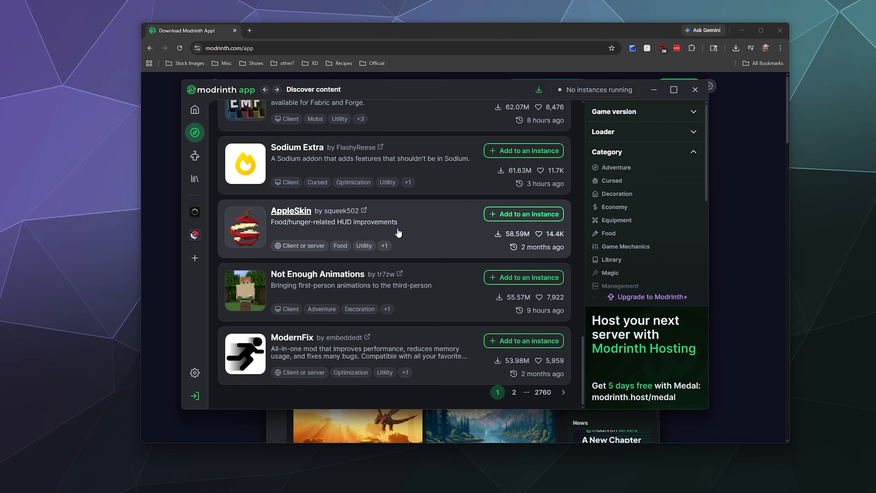
pyautogui.scroll(6, 399, 235)
pyautogui.scroll(-6, 397, 243)
pyautogui.click(514, 392)
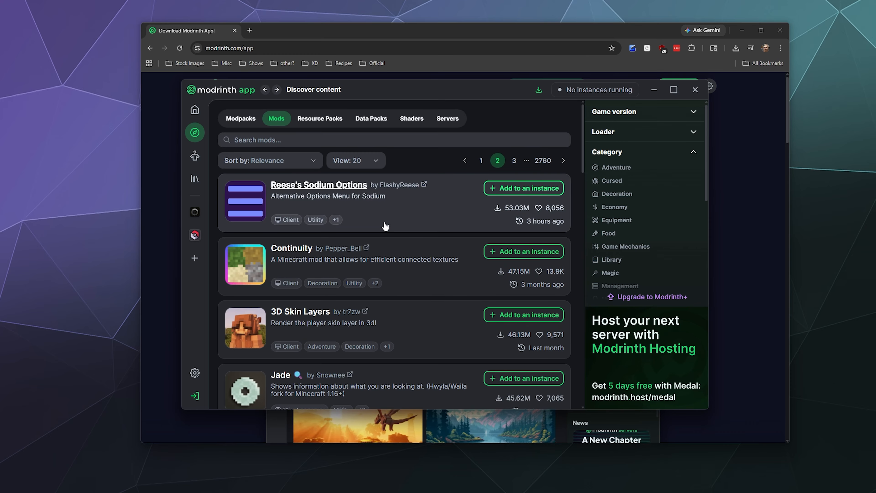
# Install the Veinminer mod into the existing instance Our Fancy Modpack and return to the mod list
pyautogui.scroll(-8, 386, 226)
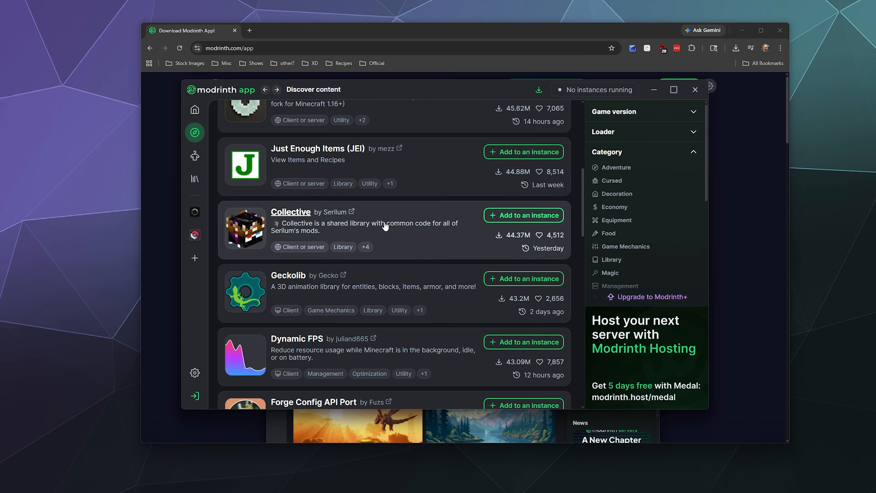
pyautogui.scroll(-10, 386, 226)
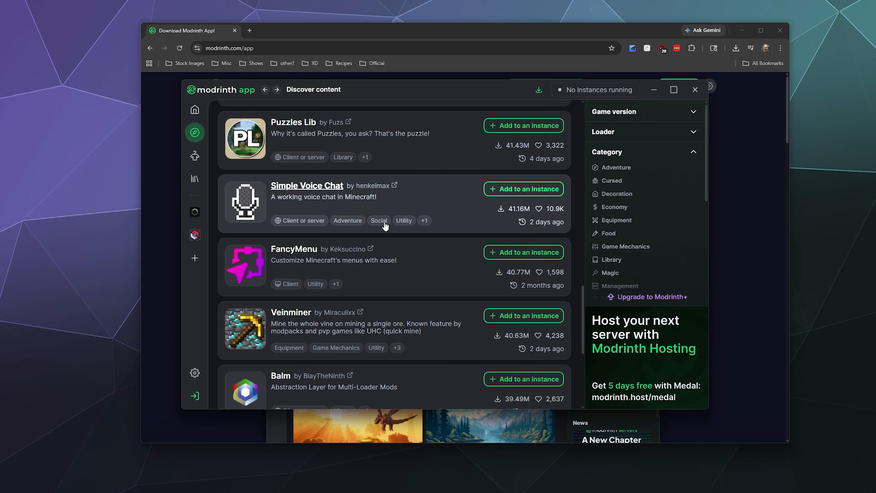
pyautogui.scroll(-8, 386, 226)
pyautogui.scroll(4, 385, 226)
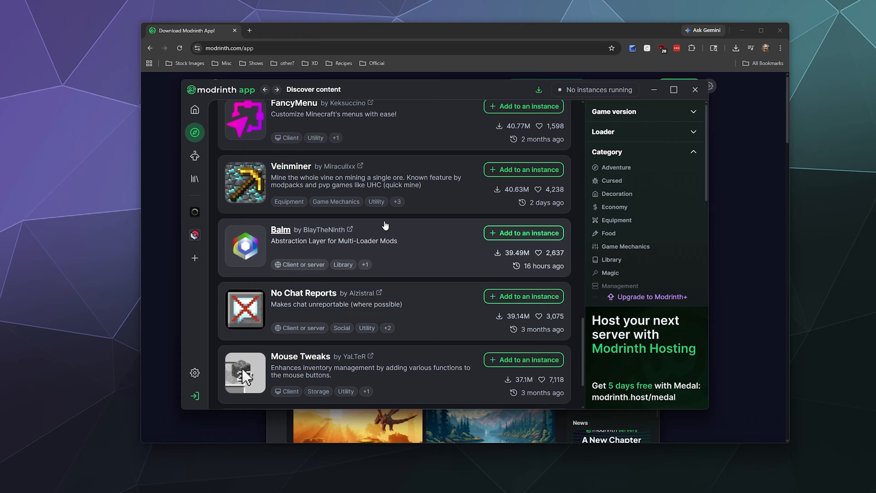
pyautogui.click(501, 169)
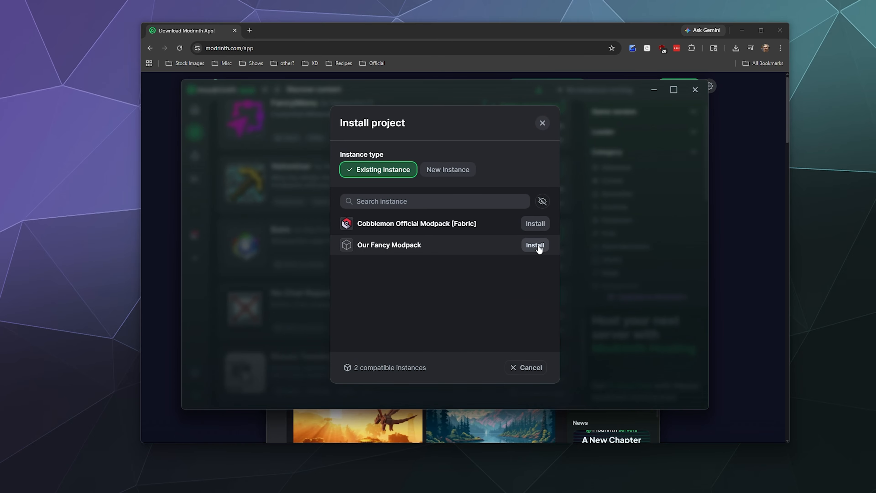
pyautogui.click(535, 245)
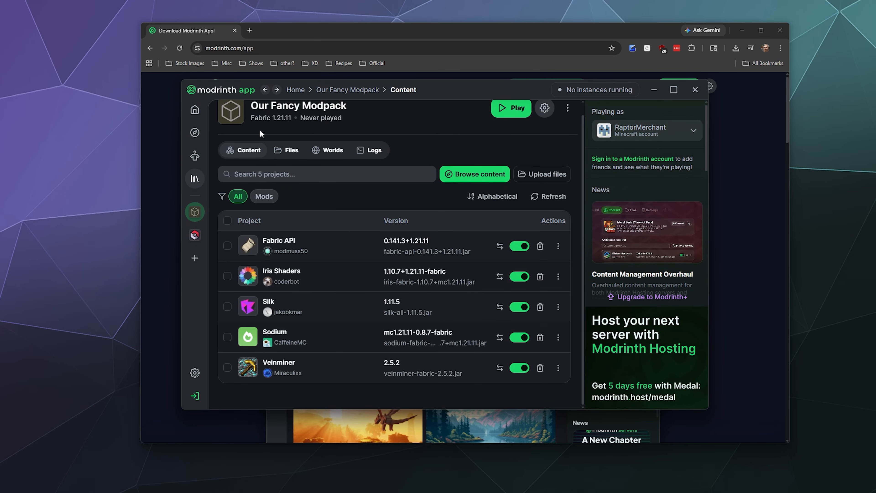
pyautogui.scroll(1, 279, 145)
pyautogui.click(265, 90)
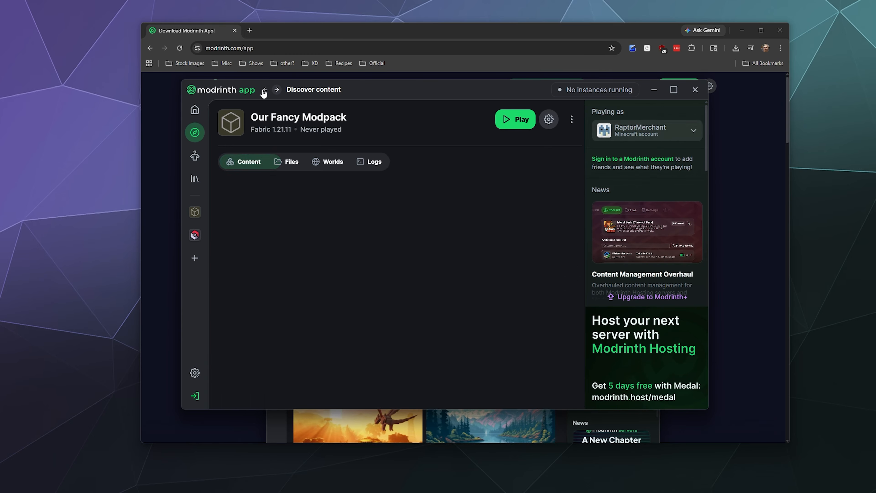
# Go to page 3 of the mod list and install LambDynamicLights into the existing instance Our Fancy Modpack
pyautogui.scroll(-7, 274, 229)
pyautogui.scroll(-15, 275, 232)
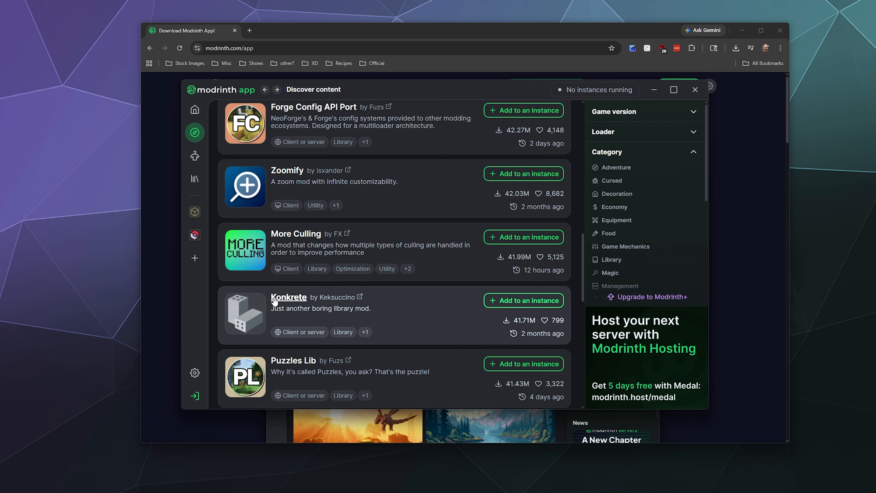
pyautogui.scroll(-3, 274, 301)
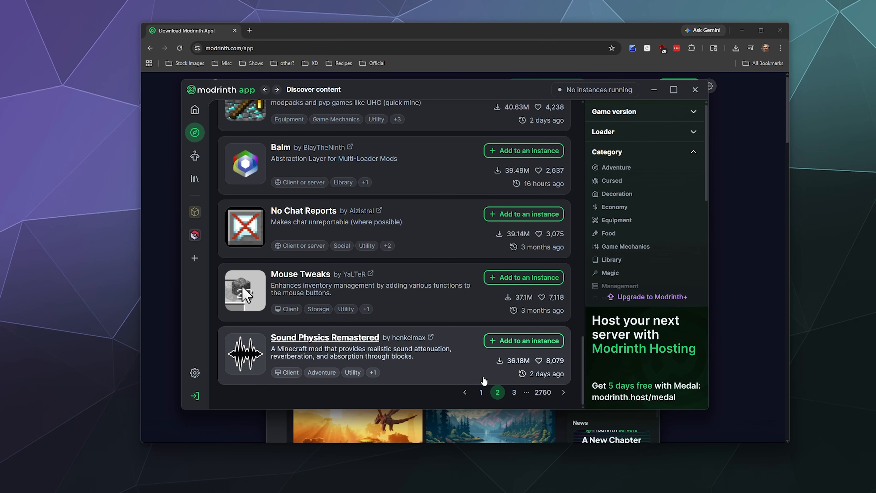
pyautogui.scroll(20, 445, 275)
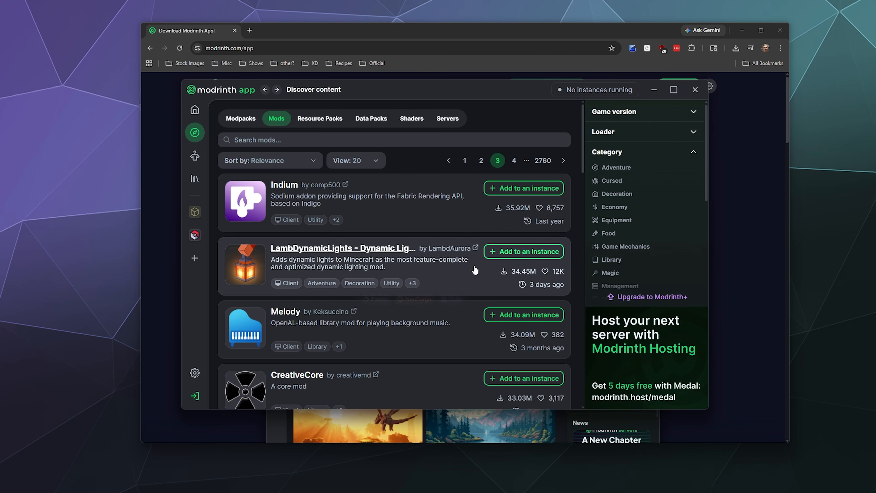
pyautogui.click(501, 252)
pyautogui.click(525, 223)
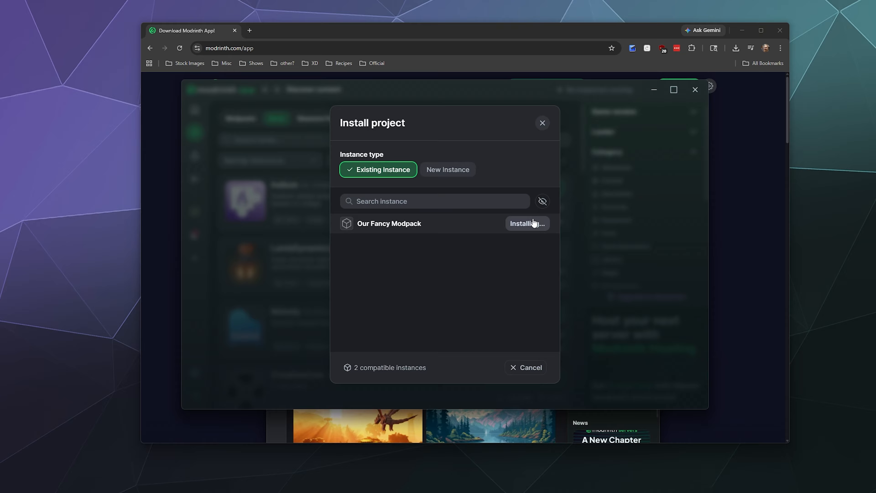
pyautogui.click(542, 125)
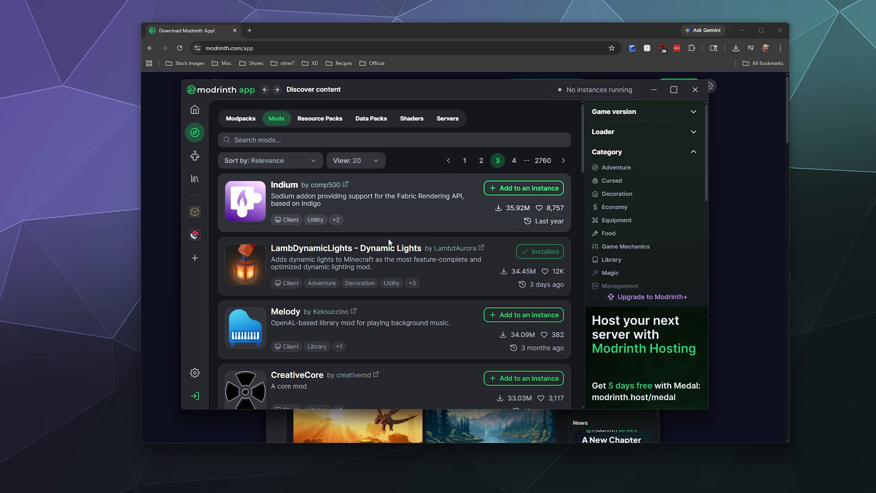
# Try to install the Memory Leak Fix mod into an existing instance
pyautogui.scroll(-5, 385, 251)
pyautogui.scroll(-5, 385, 251)
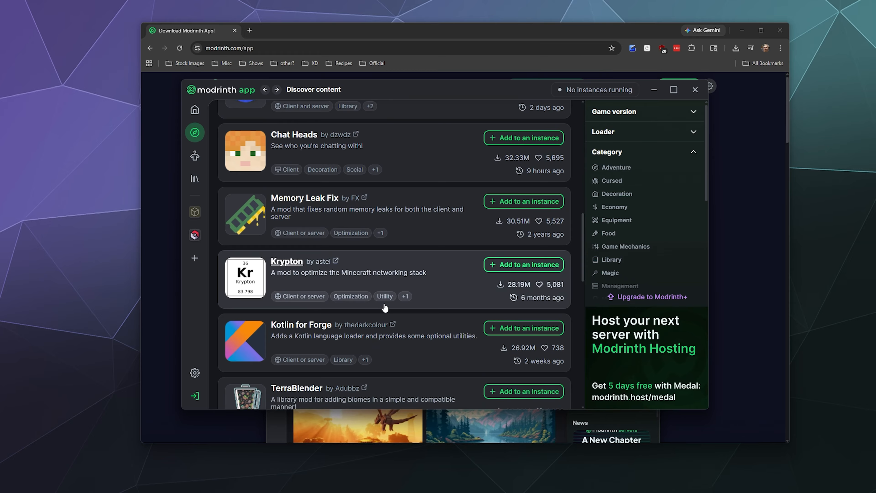
pyautogui.click(523, 201)
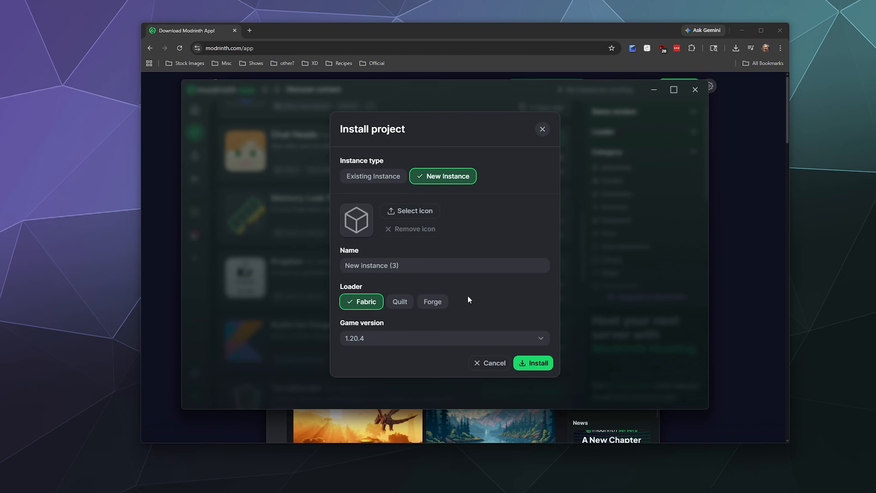
pyautogui.click(378, 179)
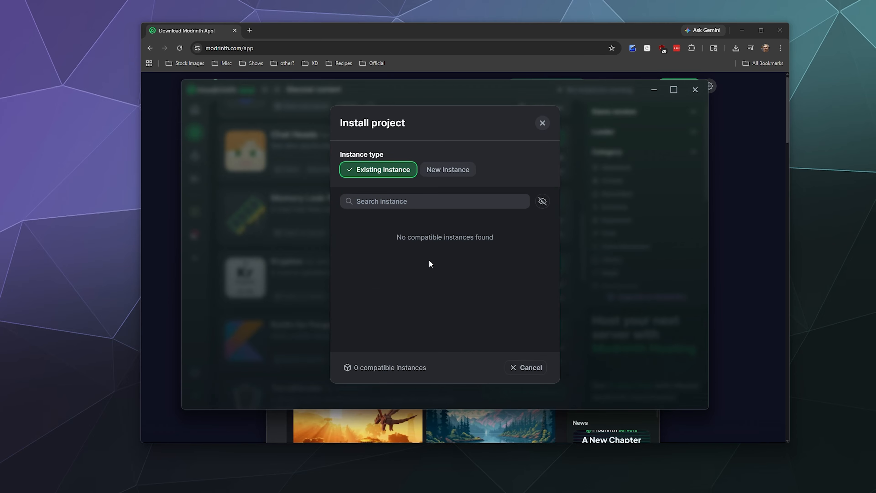
pyautogui.click(518, 368)
pyautogui.scroll(-5, 268, 209)
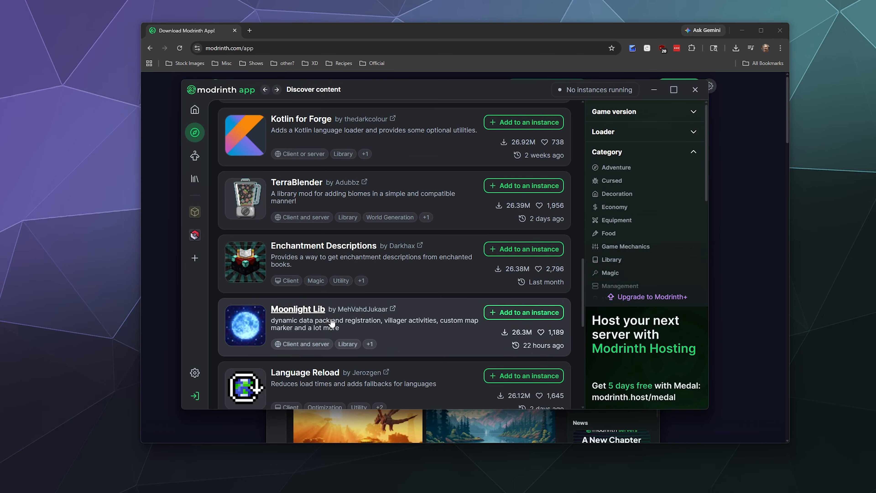
pyautogui.scroll(5, 283, 312)
pyautogui.scroll(-4, 283, 278)
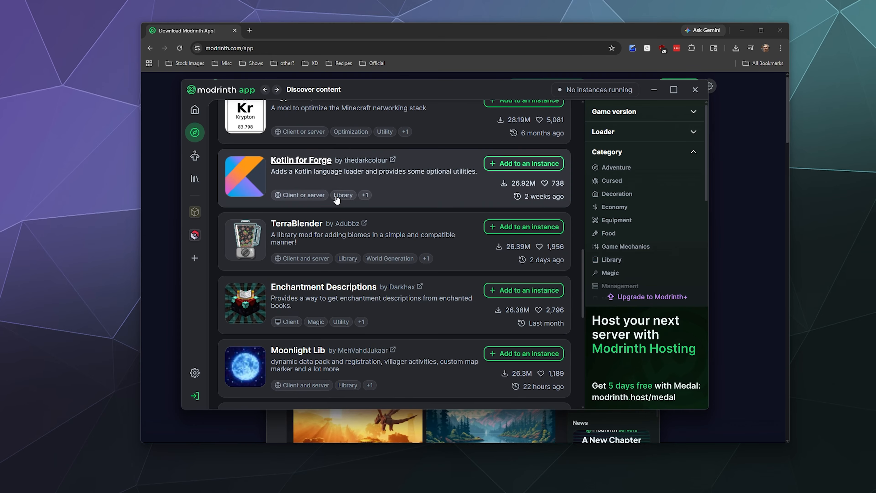
pyautogui.scroll(15, 336, 200)
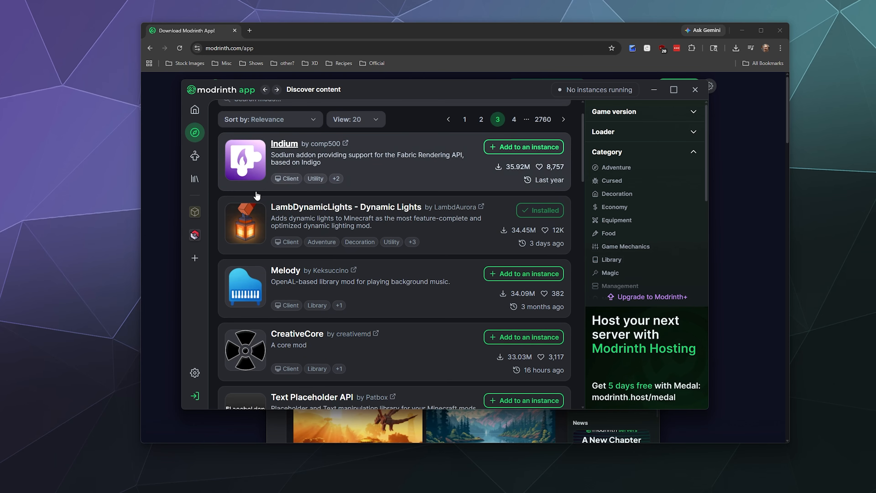
# Open the Our Fancy Modpack instance, examine the name and icon options in its general settings, and close them
pyautogui.click(195, 213)
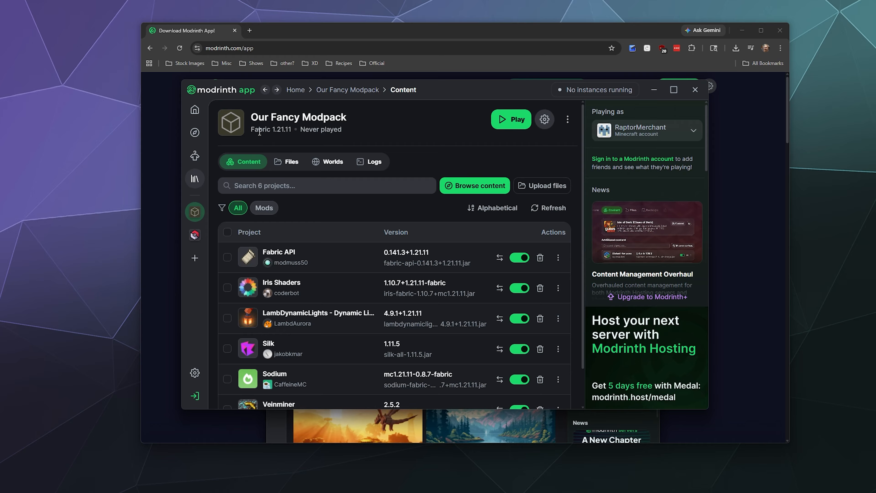
pyautogui.click(544, 119)
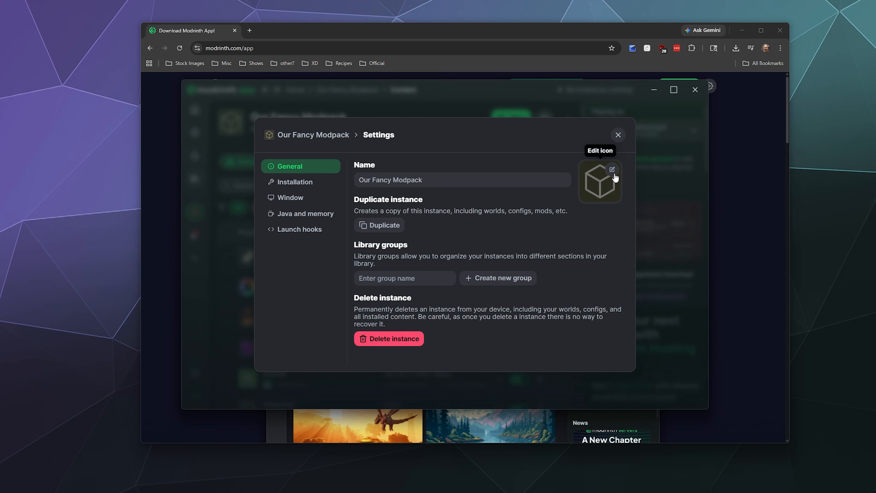
pyautogui.click(461, 177)
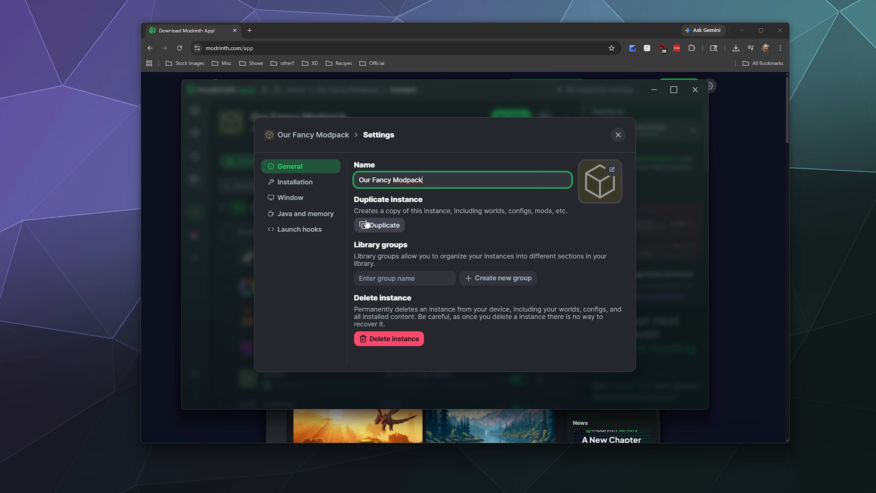
pyautogui.click(326, 278)
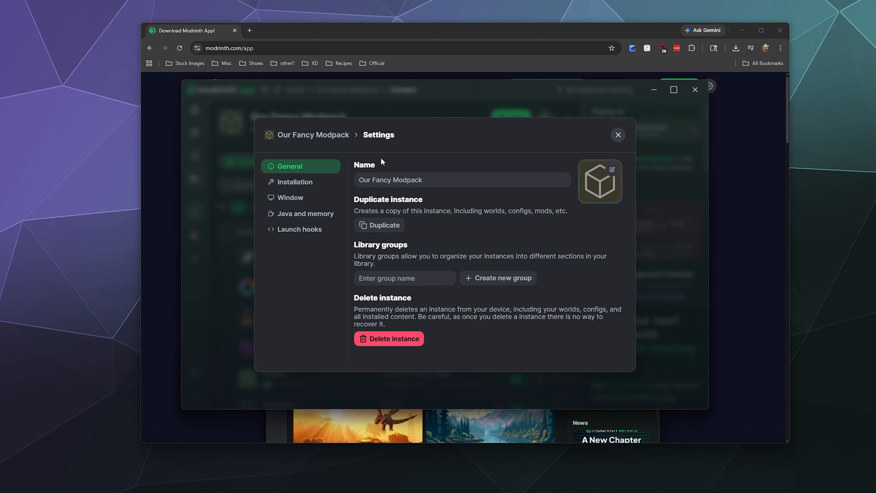
pyautogui.click(618, 135)
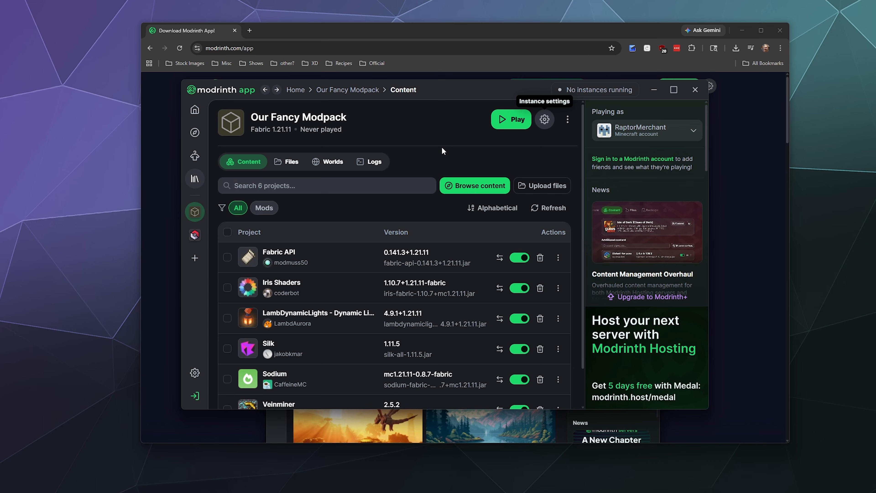
# View the suggested mods on the home page and return to content discovery
pyautogui.click(194, 111)
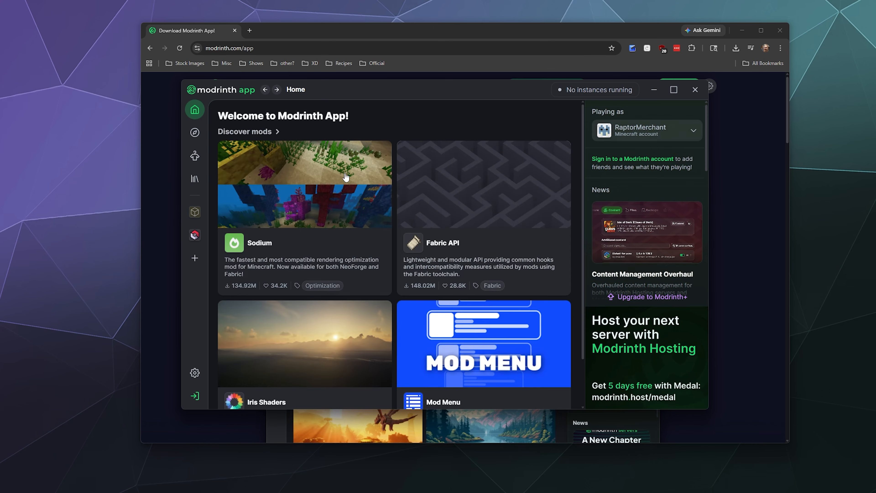
pyautogui.scroll(-2, 344, 163)
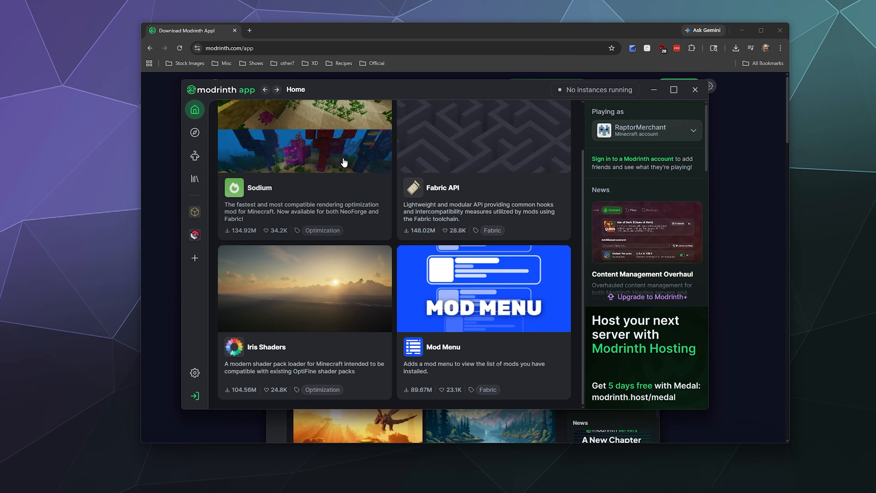
pyautogui.scroll(2, 343, 162)
pyautogui.click(195, 132)
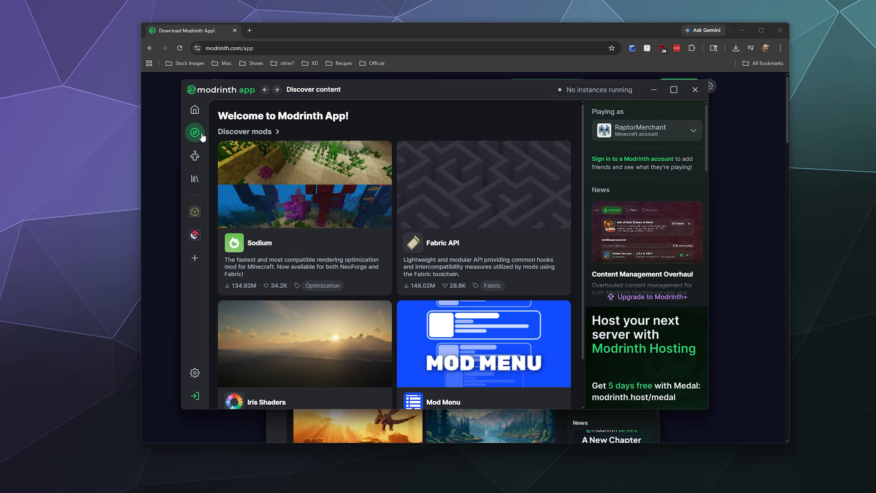